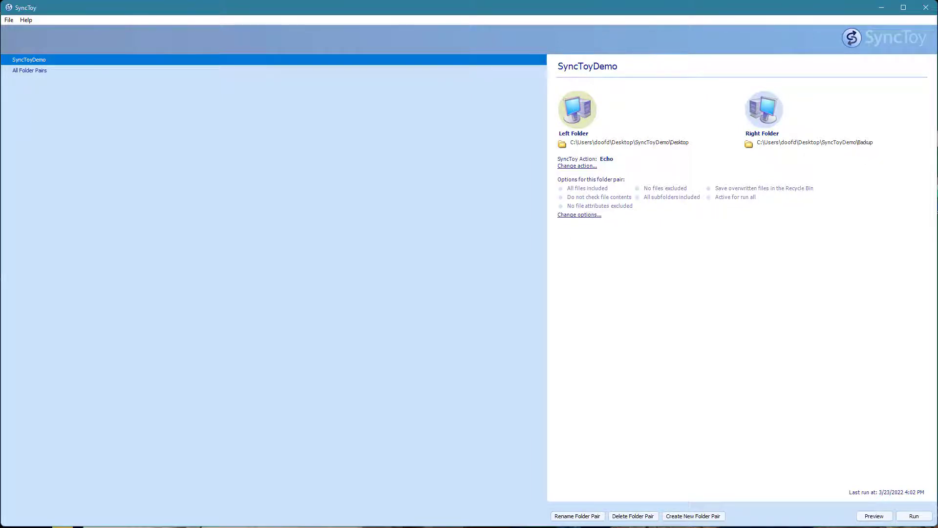
- Check in File Explorer that the Backup folder is empty, then go back to SyncToyDemo
key("alt+Tab")
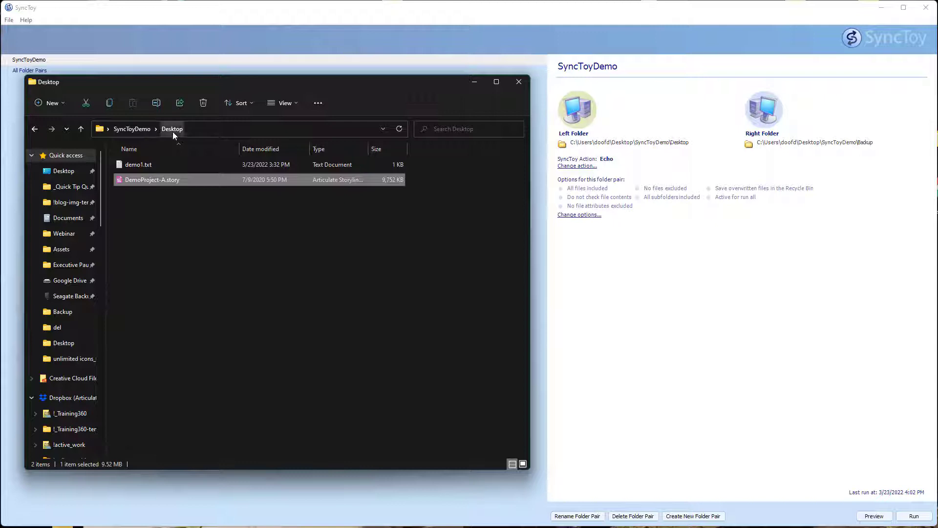
left_click(136, 130)
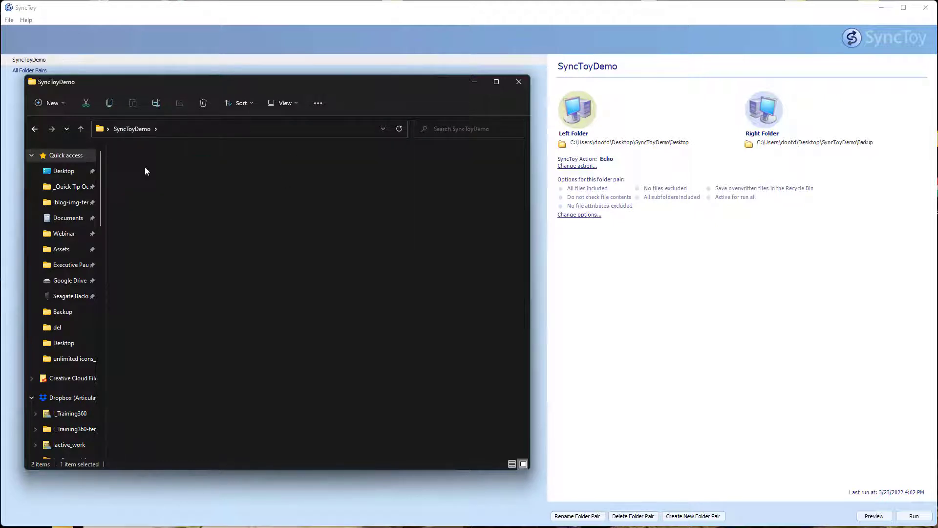
double_click(145, 171)
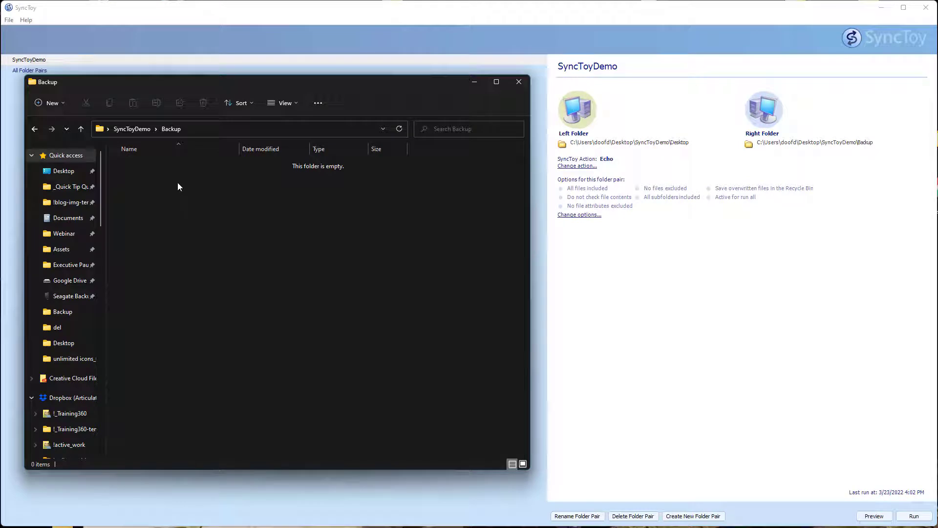
left_click(137, 132)
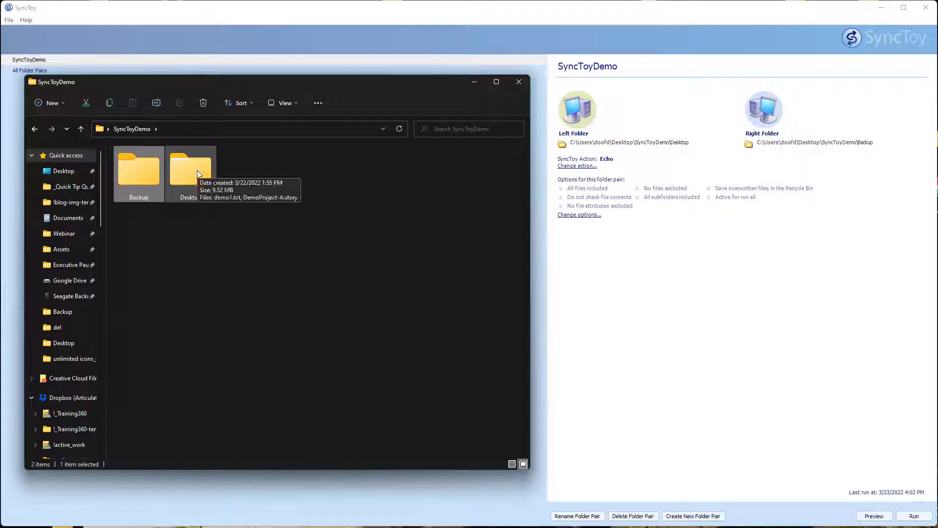
mouse_move(144, 177)
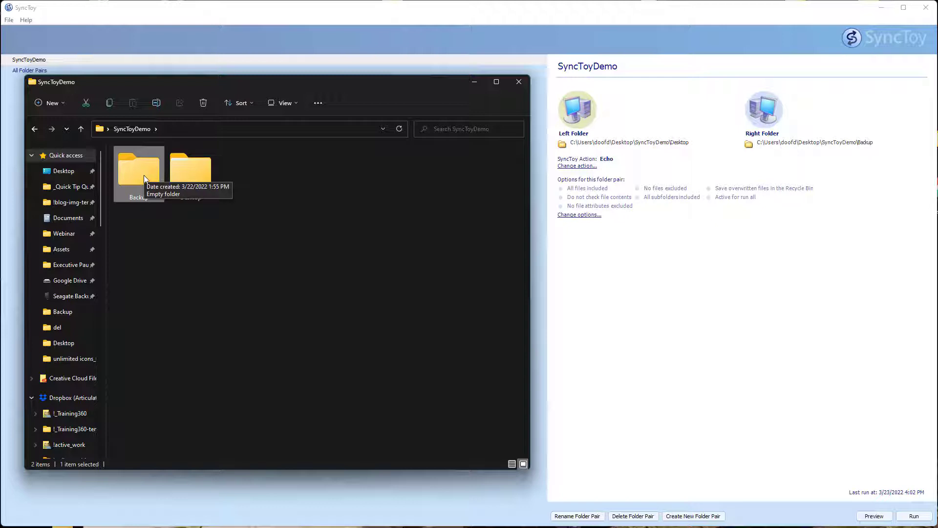
- Run the SyncToyDemo echo and verify Backup now contains demo1.txt and DemoProject-A.story
left_click(913, 516)
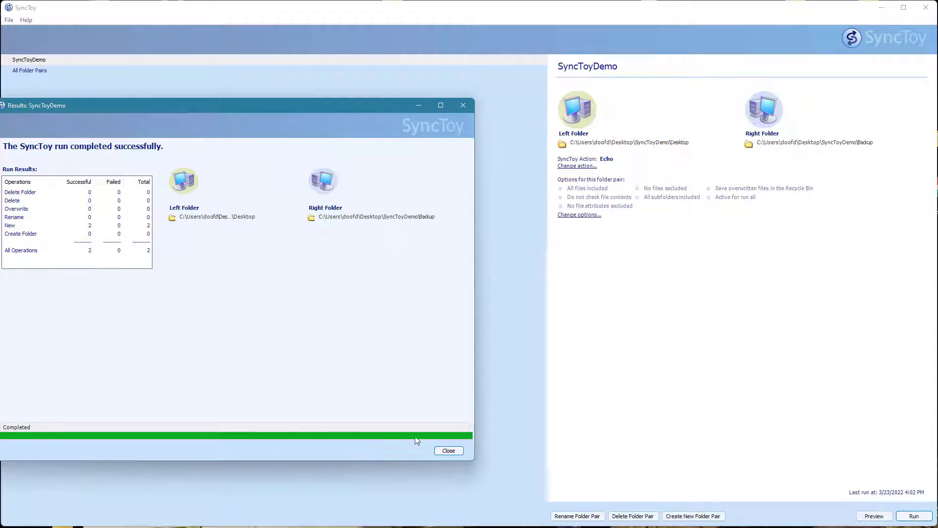
left_click(450, 451)
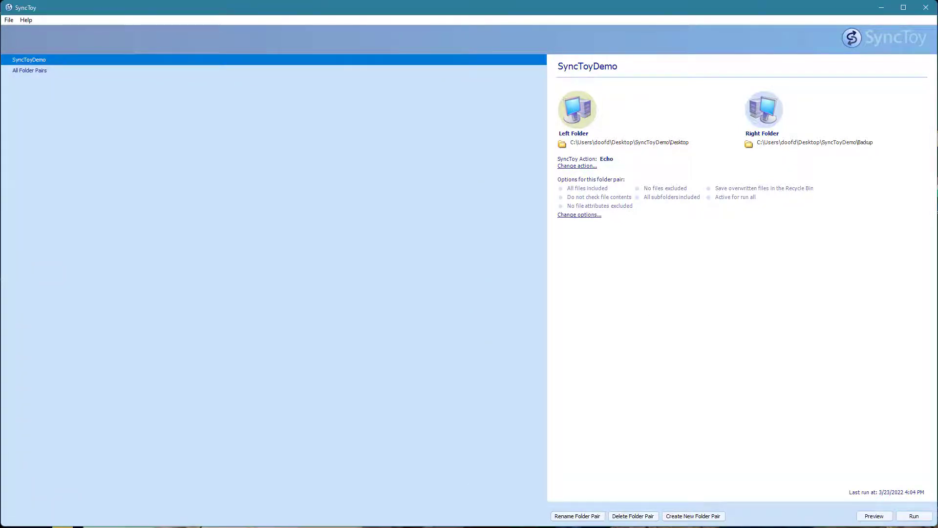
key("alt+Tab")
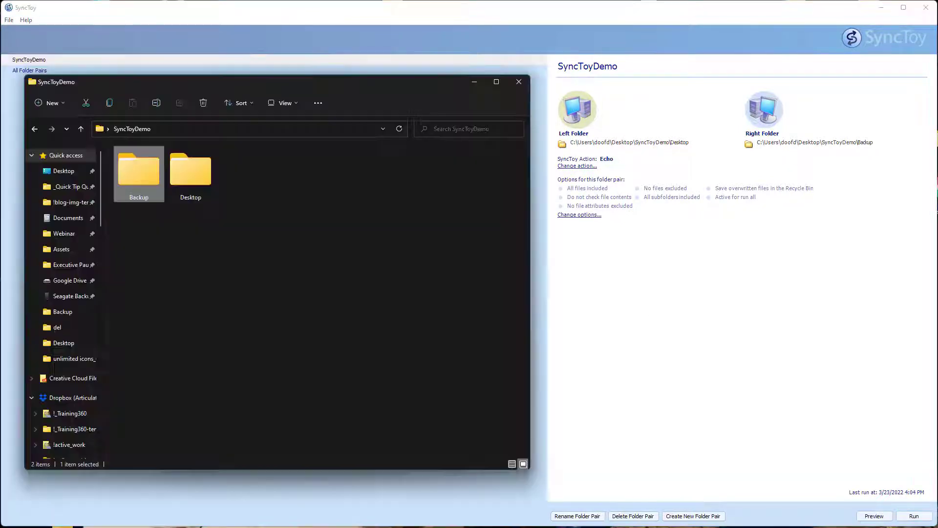
double_click(140, 182)
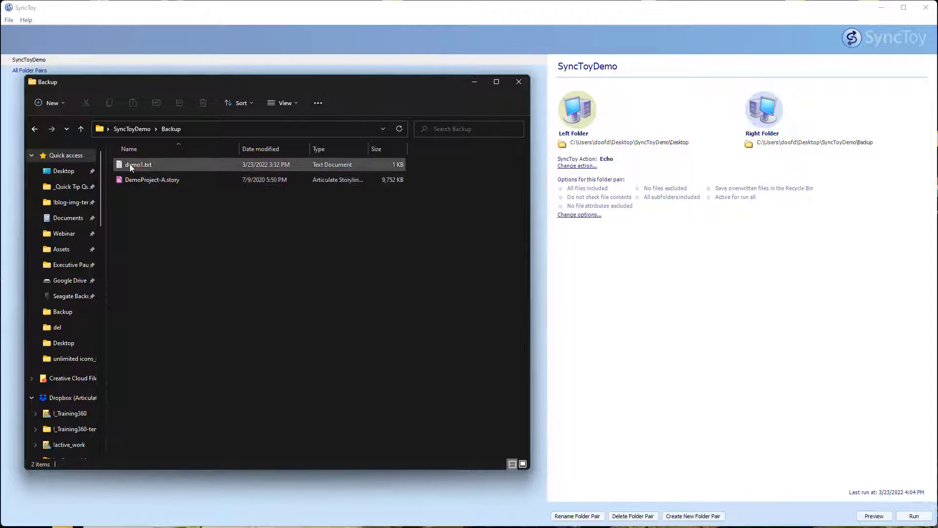
mouse_move(130, 165)
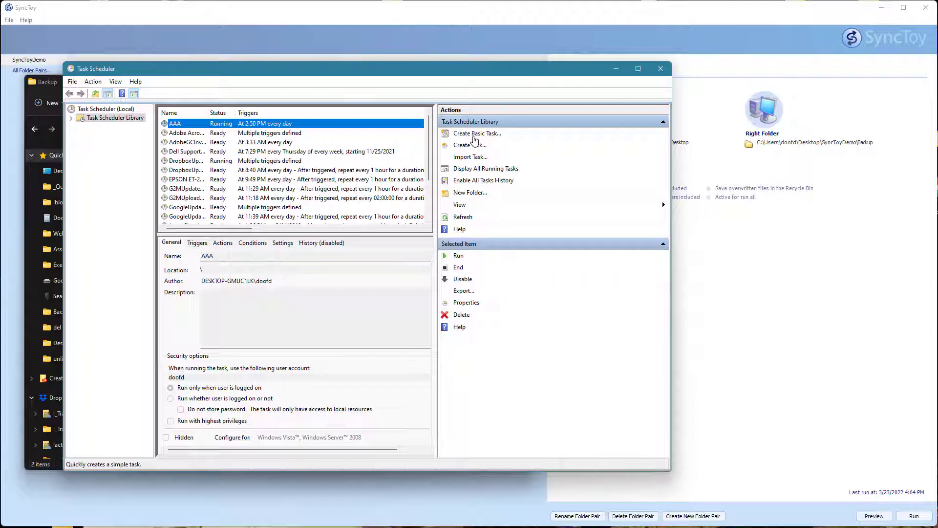
- Create basic task 'SyncToyDemo' with a daily trigger recurring every 1 day and a Start a program action
left_click(475, 136)
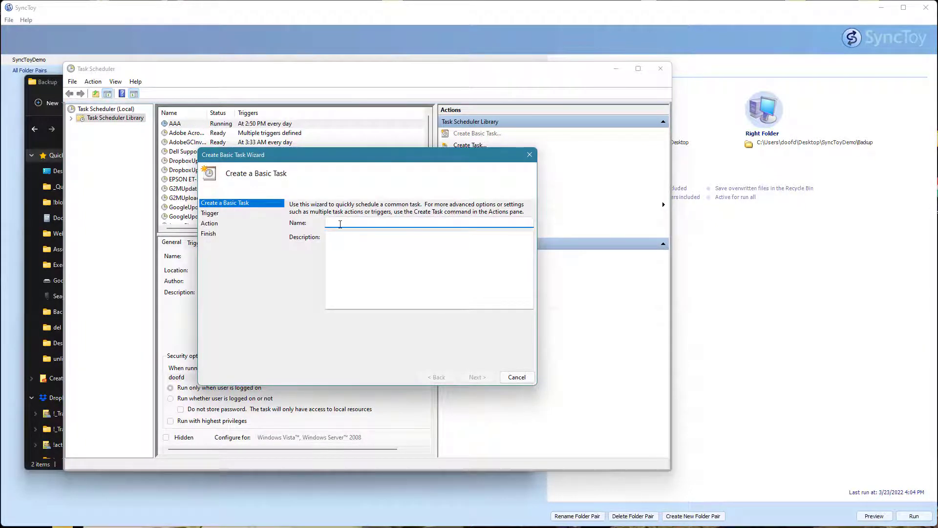
type("SyncToyDemo")
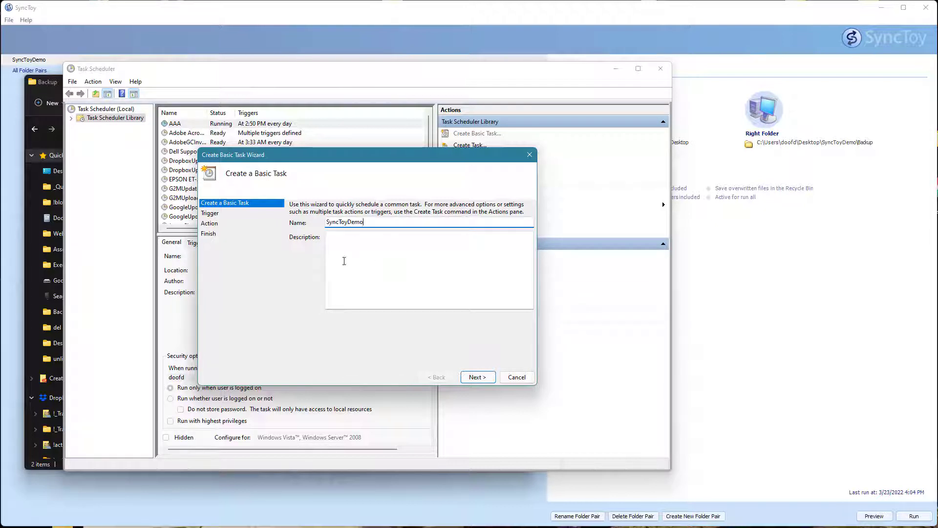
left_click(483, 378)
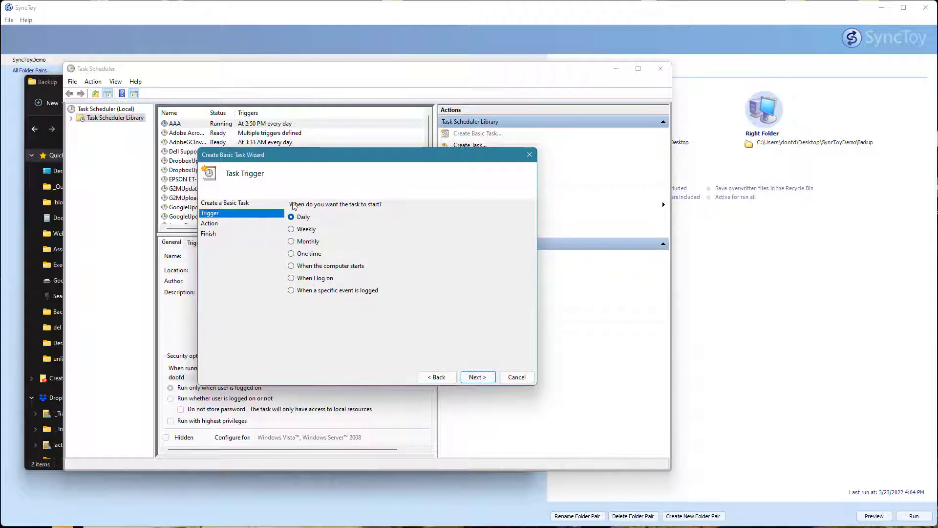
left_click(477, 378)
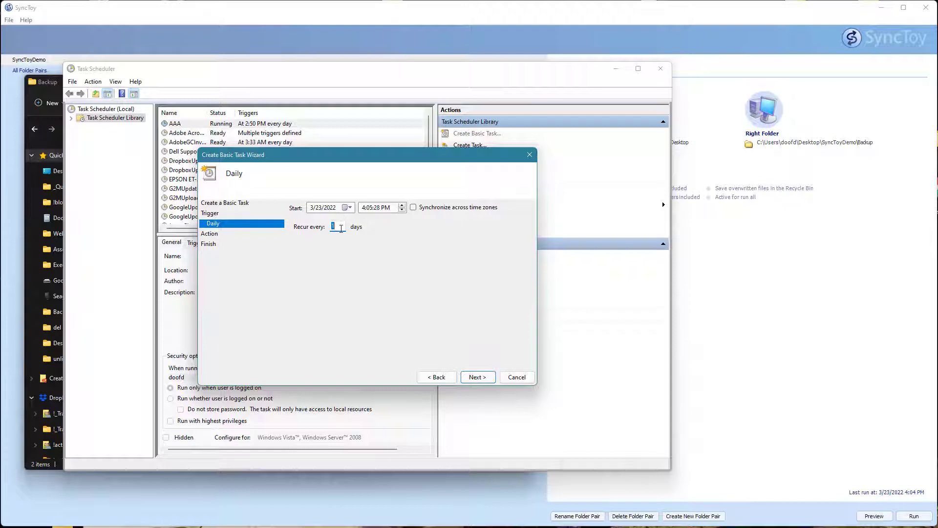
left_click(477, 376)
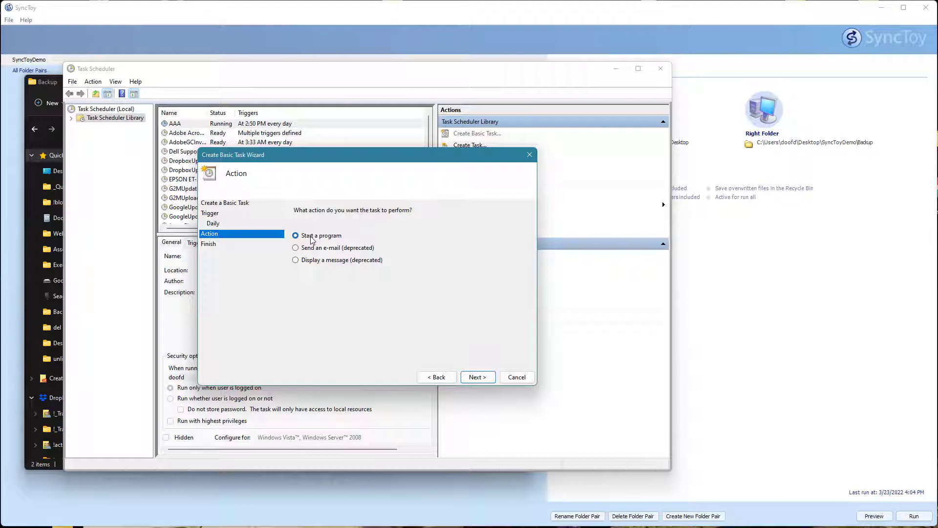
left_click(478, 377)
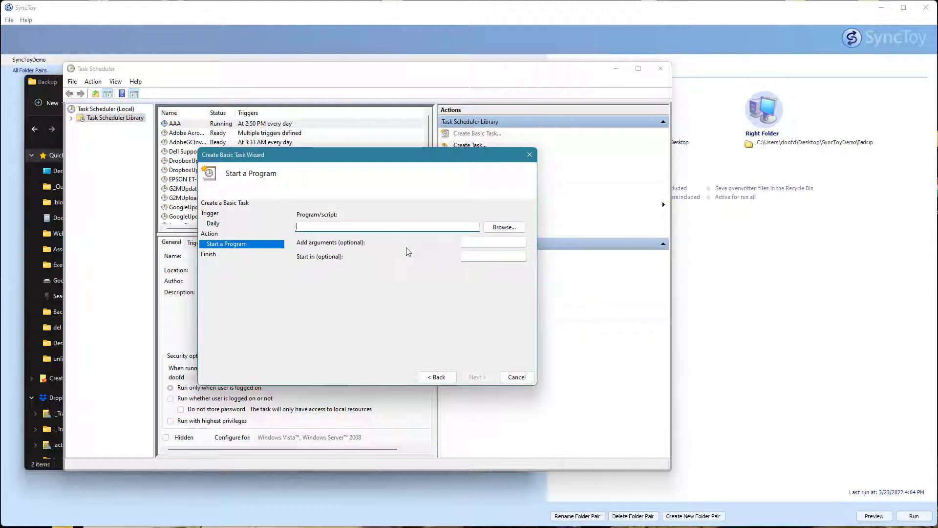
- Set the program to C:\Program Files\SyncToy 2.1\SyncToyCmd.exe
left_click(501, 229)
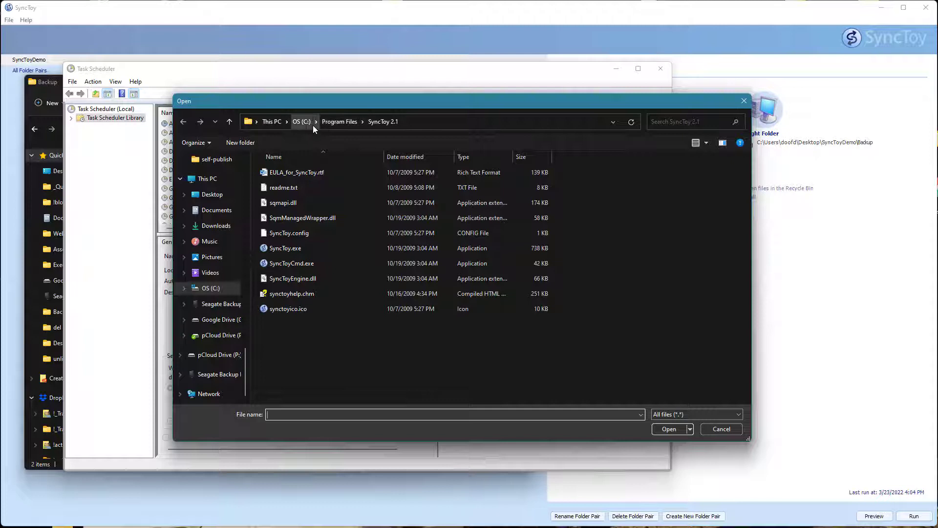
left_click(389, 126)
left_click(300, 265)
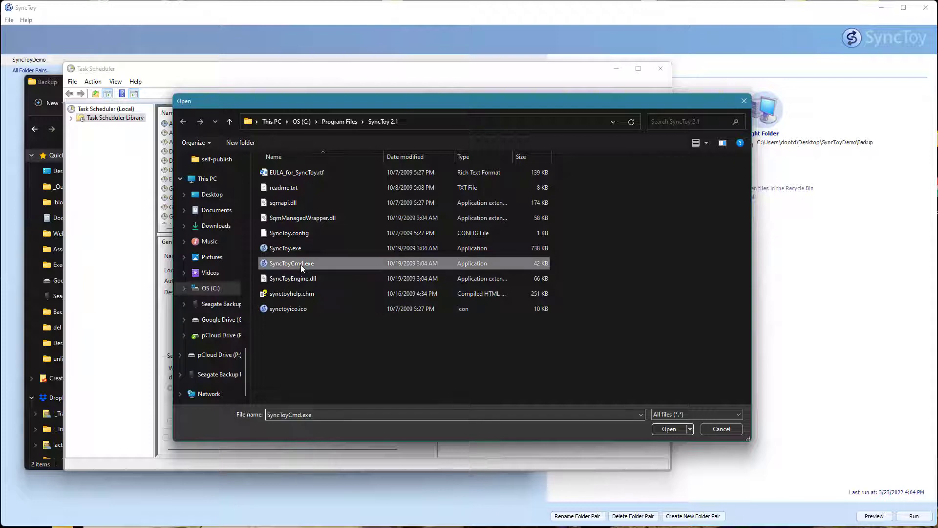
left_click(672, 429)
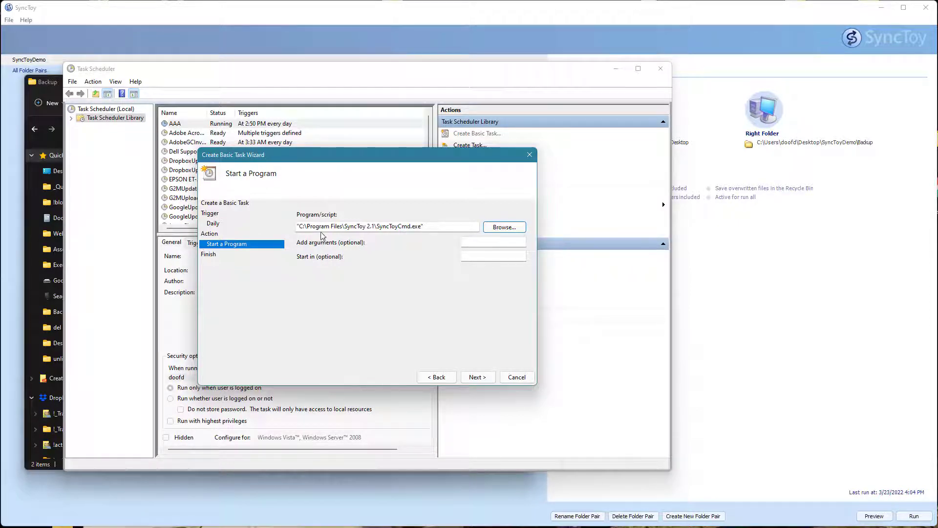
- Add the argument -R, review the summary, and finish the SyncToyDemo task
left_click(465, 242)
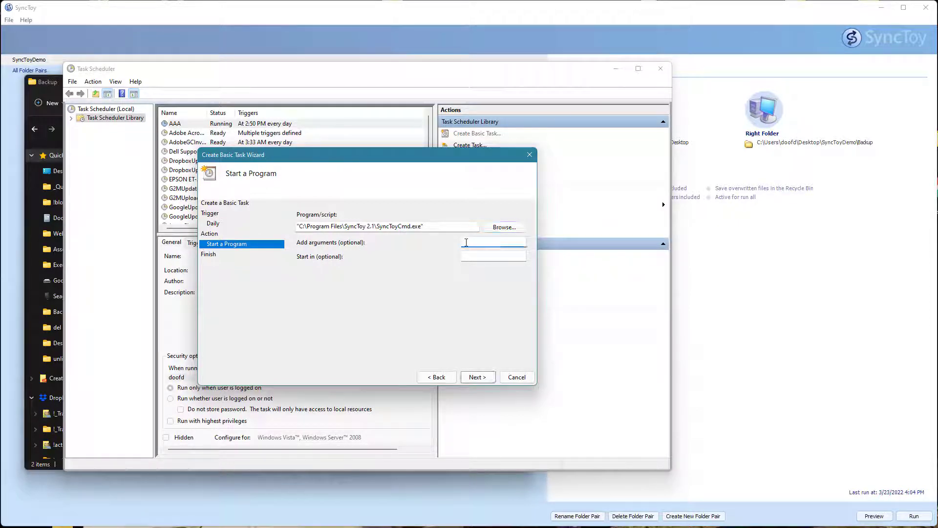
type("-R")
left_click(478, 377)
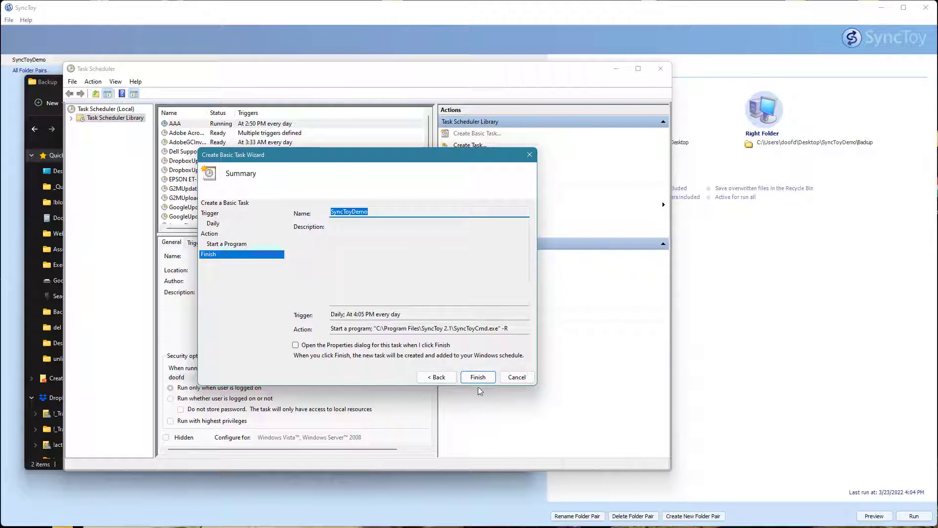
left_click(477, 377)
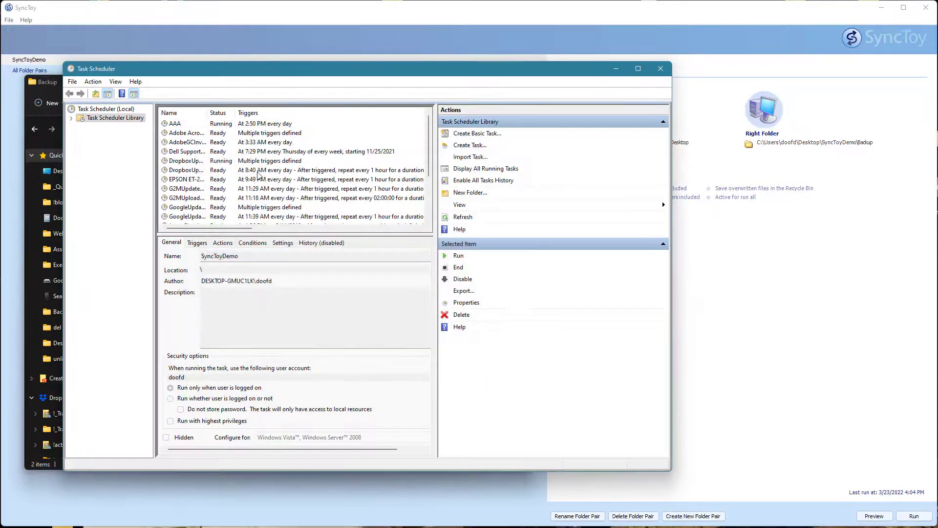
left_click_drag(429, 146, 435, 185)
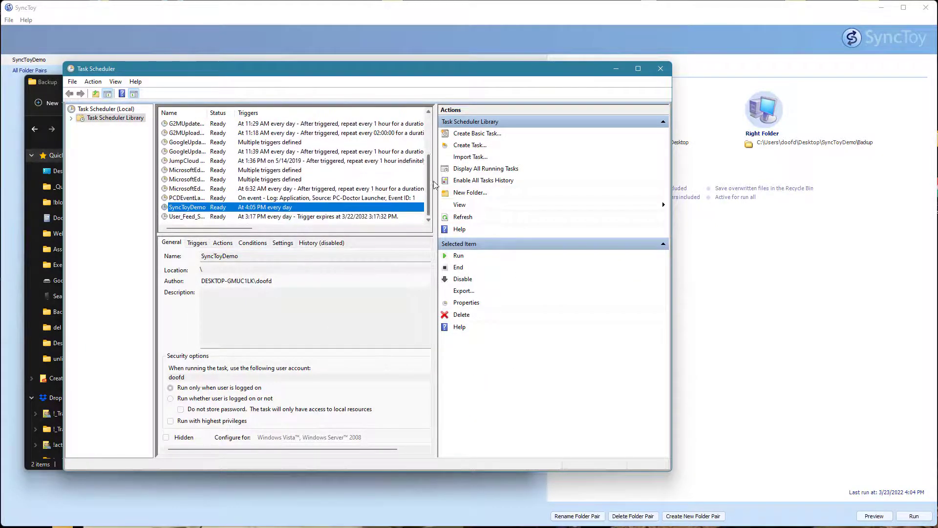
left_click(187, 207)
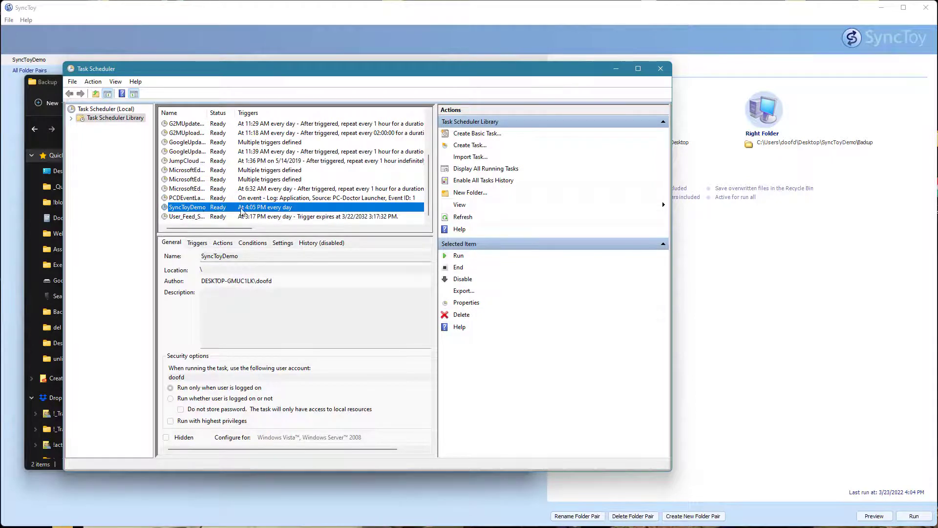
double_click(212, 208)
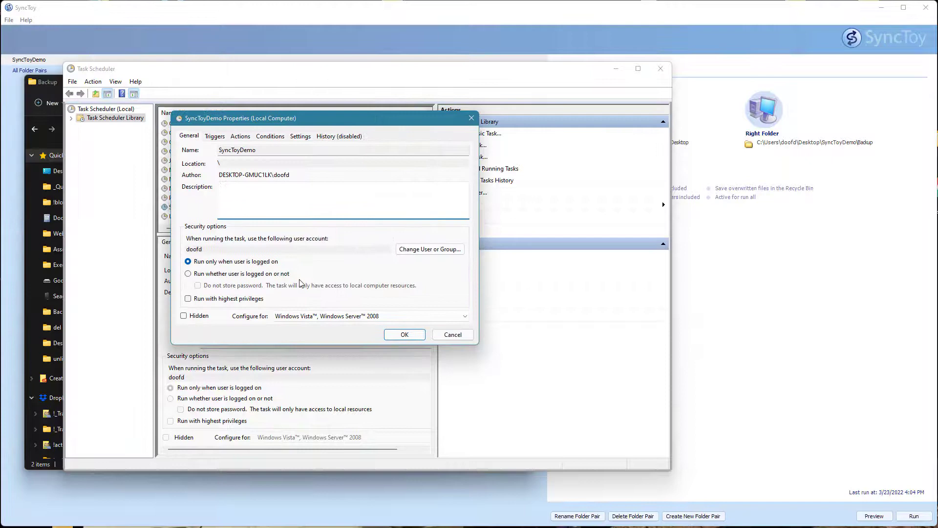
left_click(218, 137)
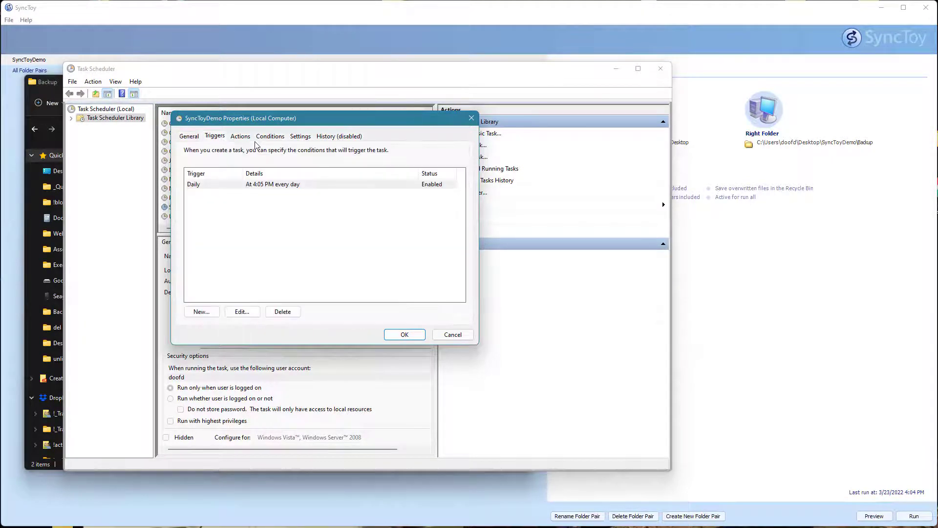
left_click(242, 139)
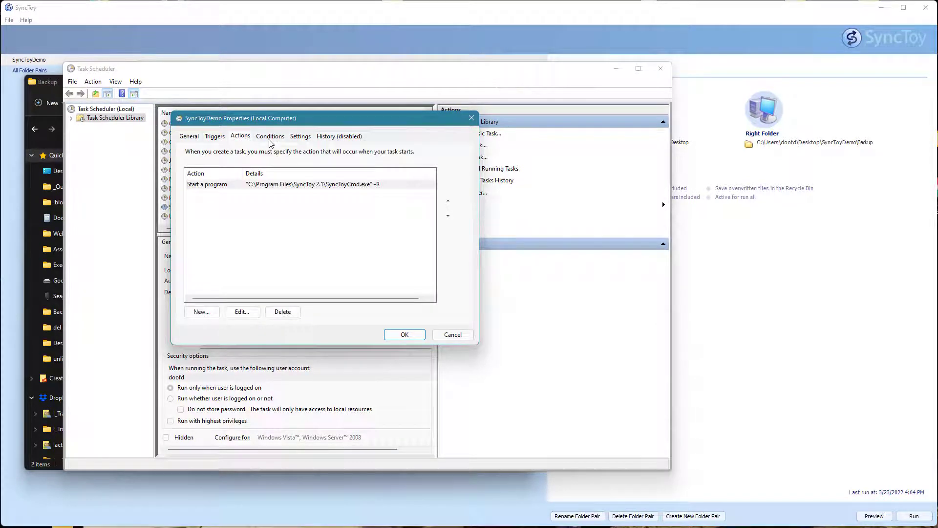
left_click(453, 335)
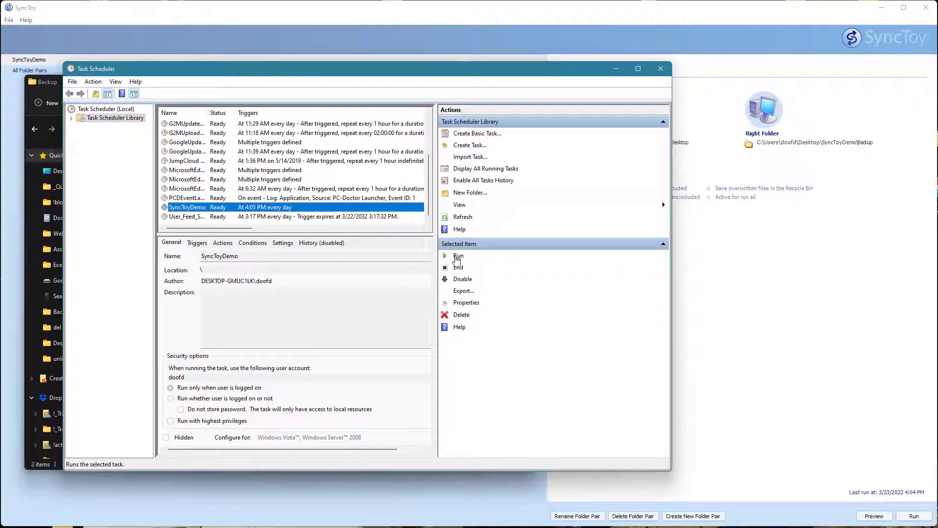
- Append 'It sure is.' to Desktop\demo1.txt, save it, and return to the SyncToyDemo folder
left_click(51, 86)
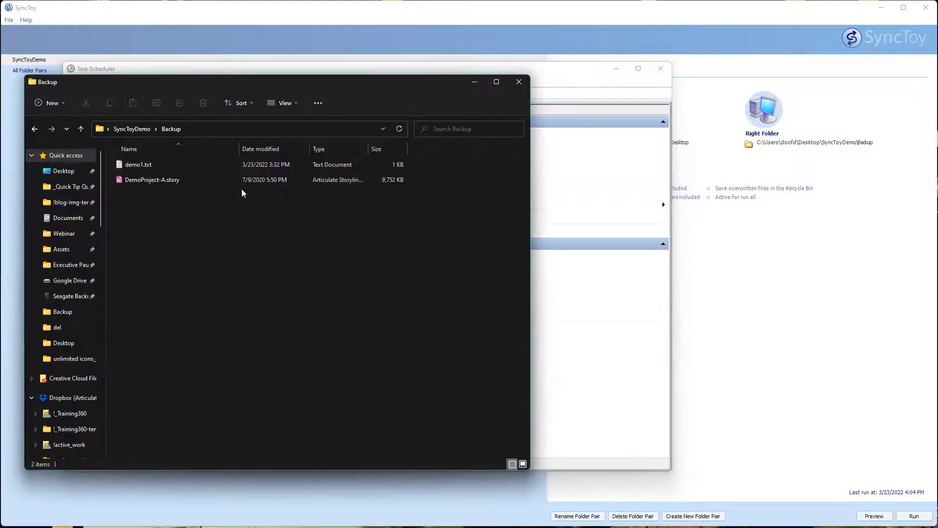
left_click(139, 129)
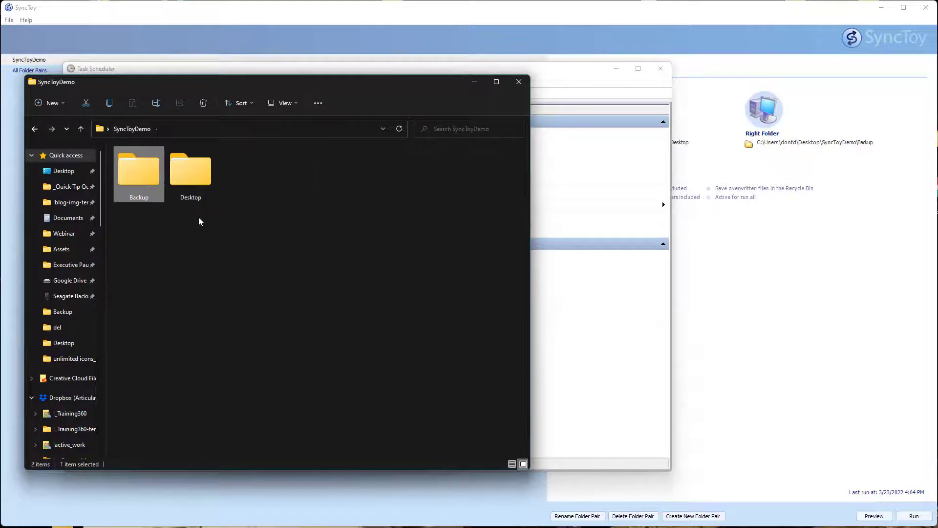
double_click(191, 174)
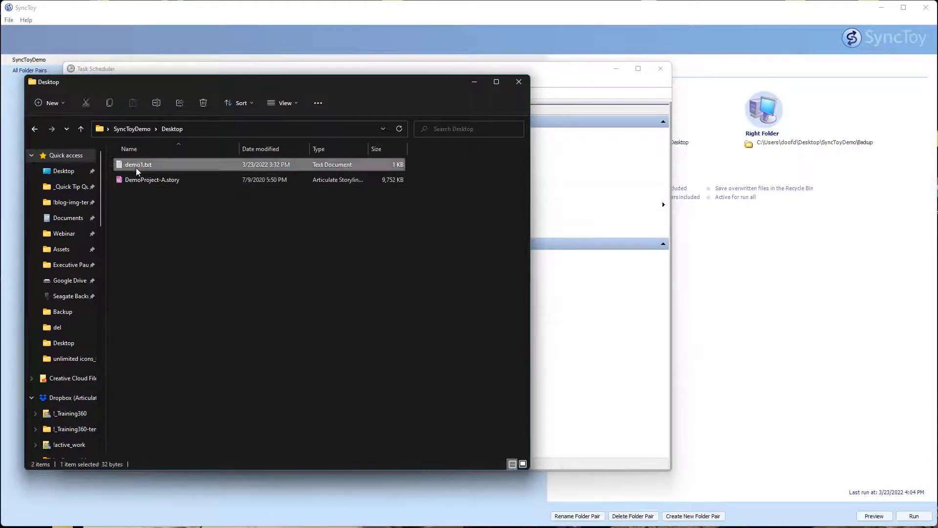
double_click(135, 165)
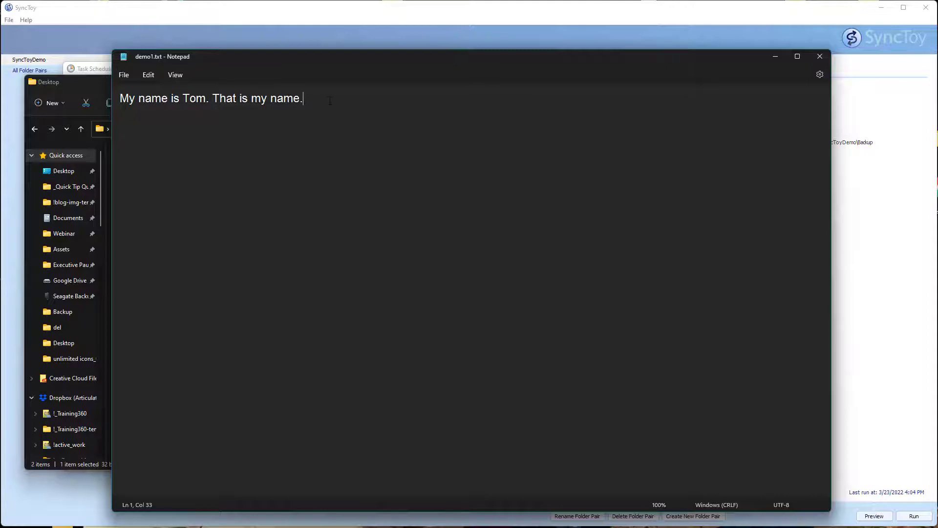
type("It sure is.")
left_click(819, 56)
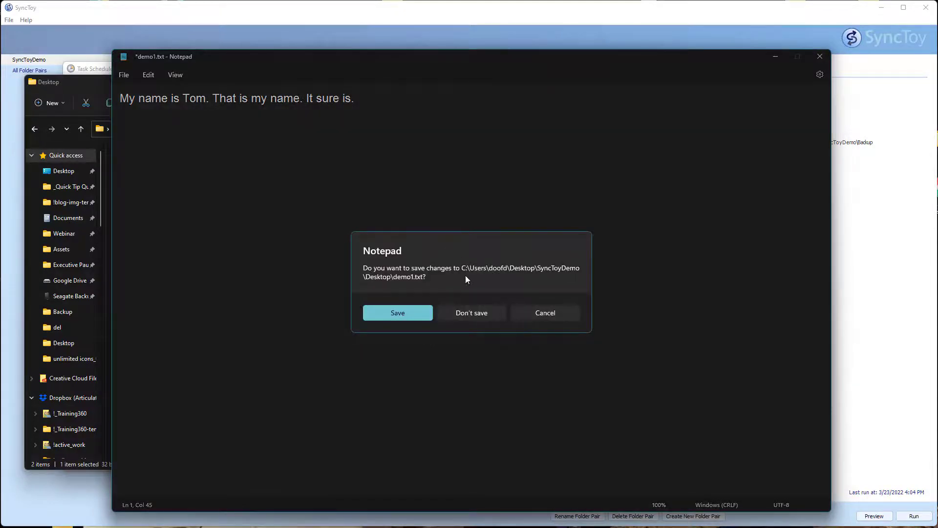
left_click(404, 314)
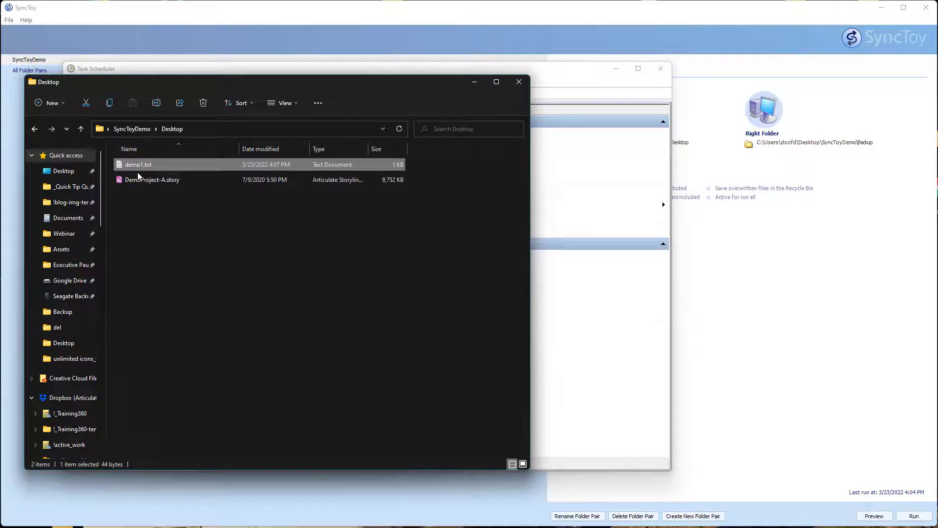
left_click(132, 128)
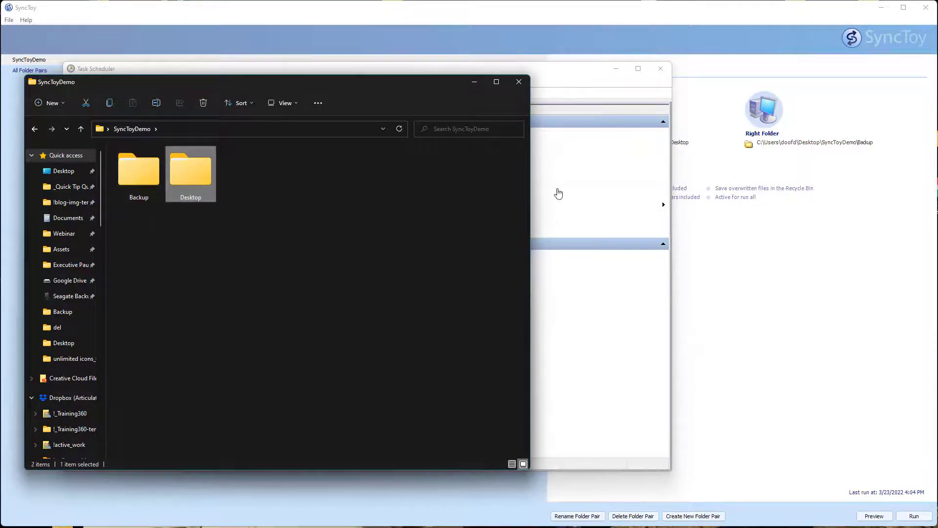
- Run the SyncToyDemo task manually from Task Scheduler
left_click(561, 78)
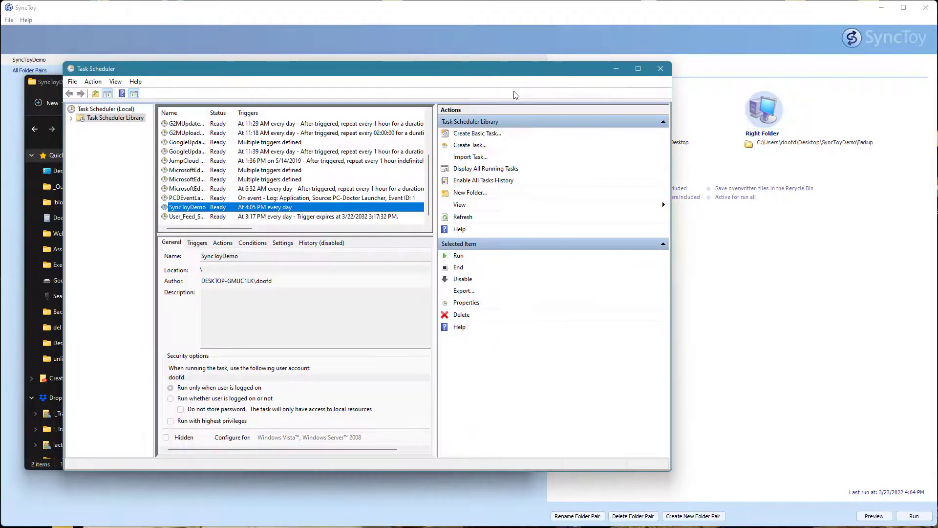
left_click(457, 257)
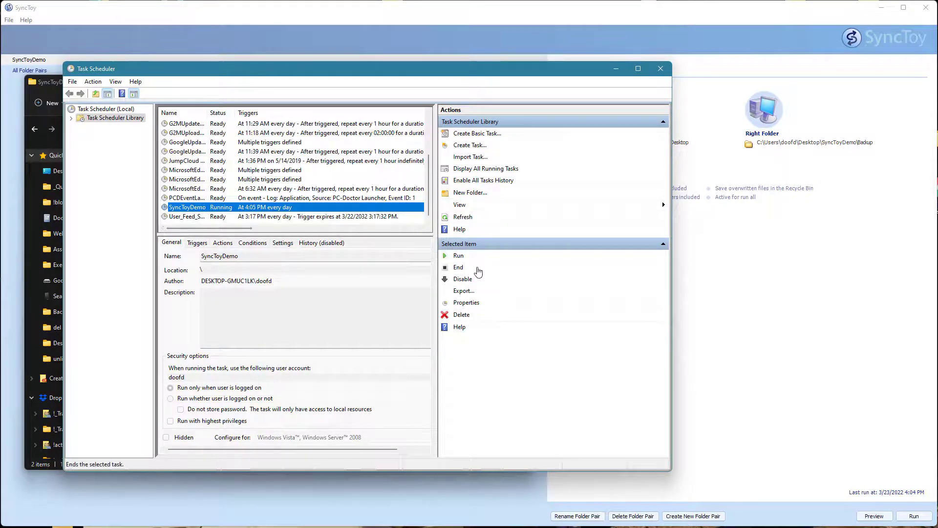
- Open Backup\demo1.txt to confirm it now includes 'It sure is.', then close it
left_click(52, 83)
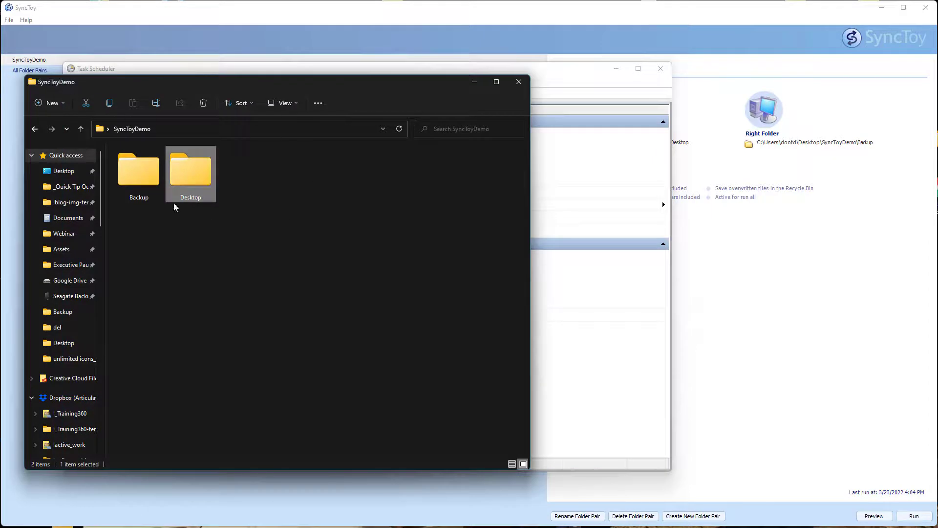
left_click(144, 171)
double_click(144, 171)
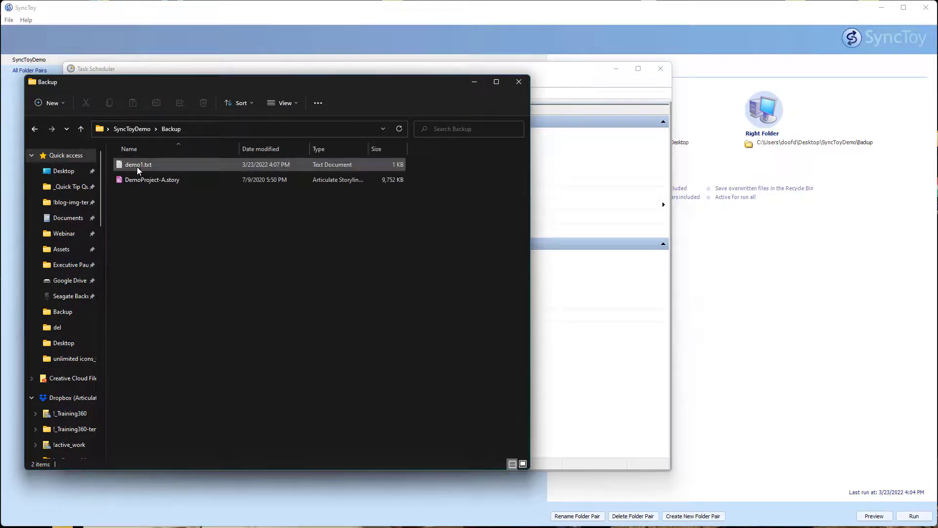
double_click(137, 166)
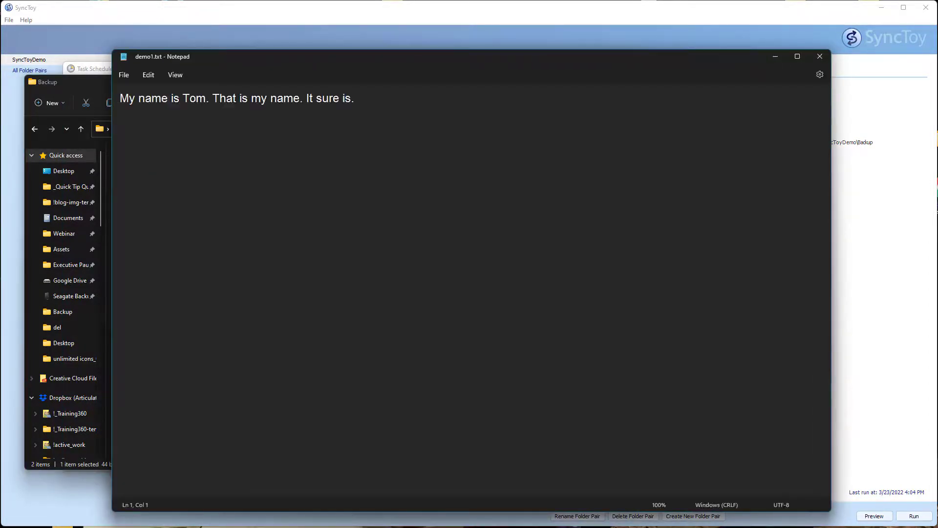
left_click(820, 57)
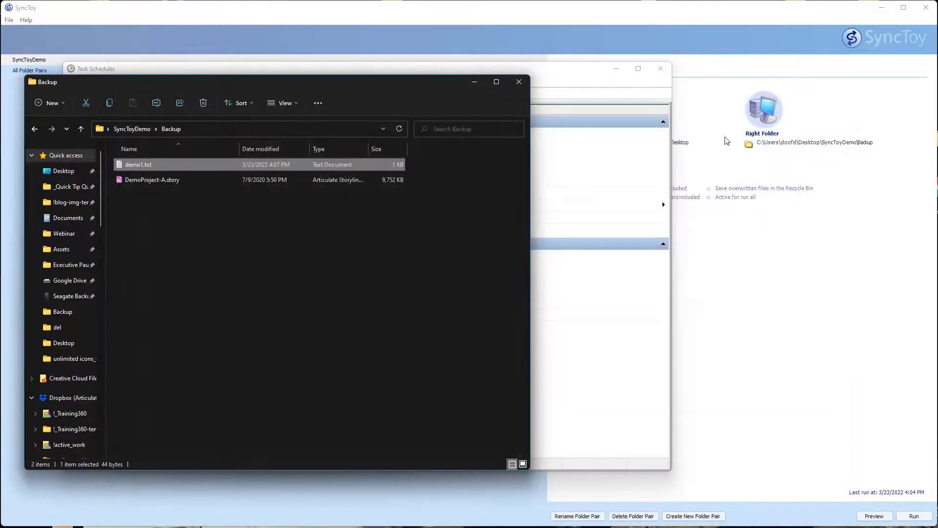
- Bring Task Scheduler forward to see SyncToyDemo still Running daily at 4:05 PM
left_click(584, 78)
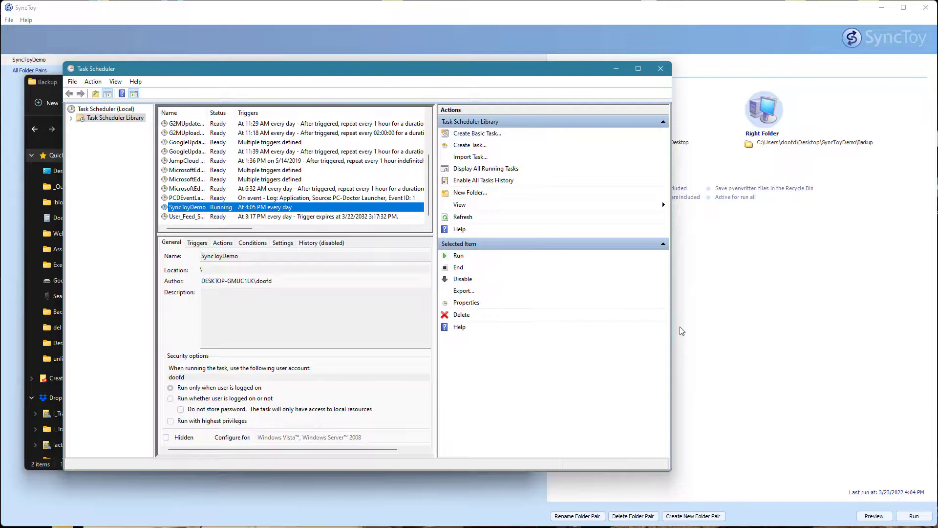